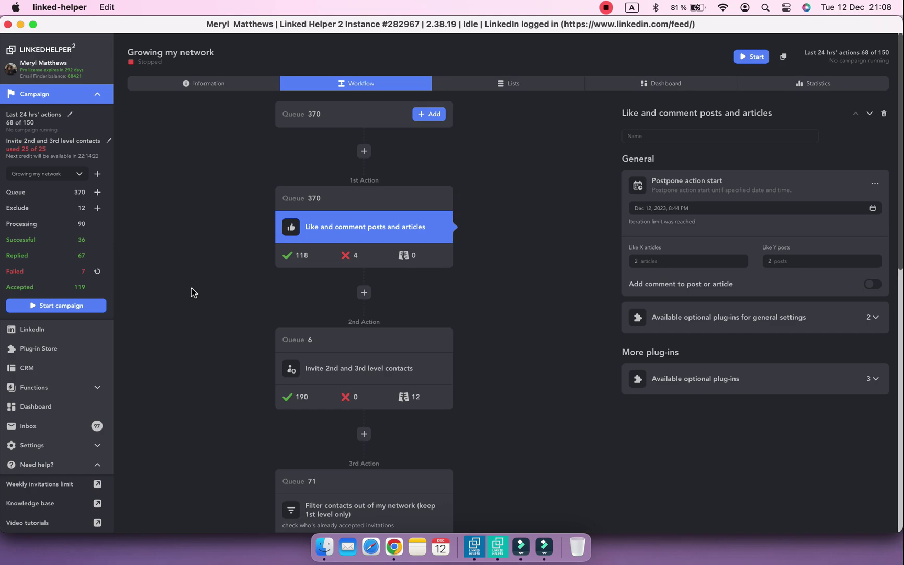
Step: Open the Limits page from the Settings section of the sidebar
{"action": "left_click", "coordinate": [99, 448]}
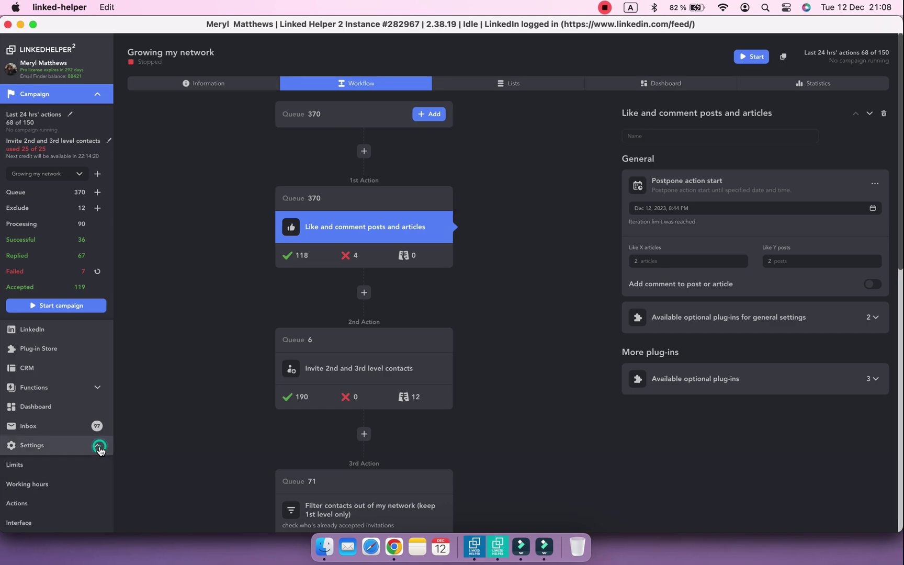
{"action": "scroll", "coordinate": [99, 445], "scroll_direction": "down", "scroll_amount": 1}
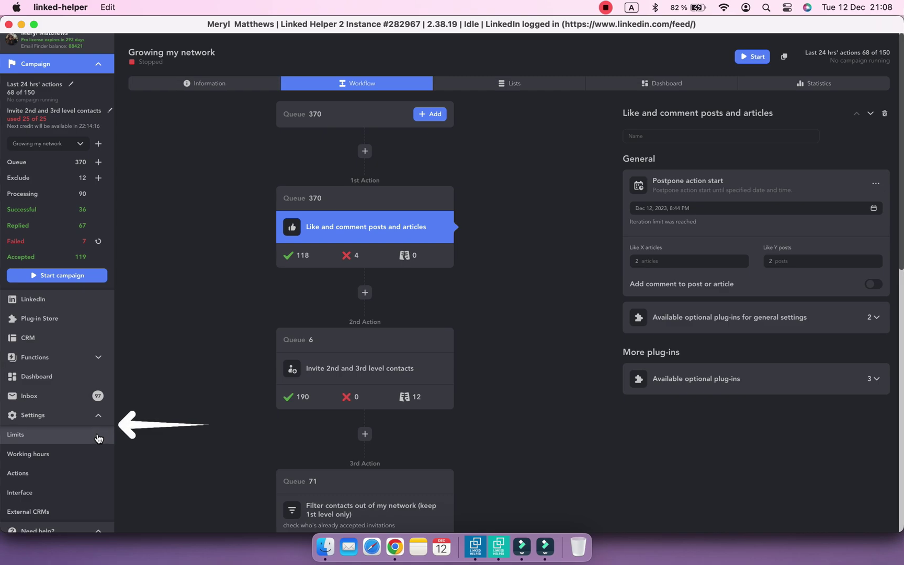
{"action": "left_click", "coordinate": [98, 440]}
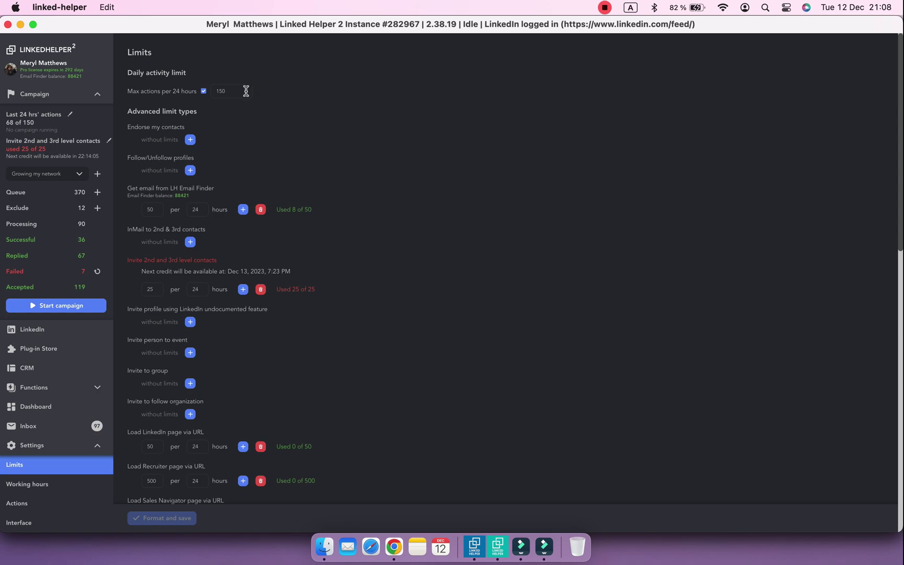
Step: Try daily action limits of 180 and then 200 in the Max actions per 24 hours field
{"action": "left_click", "coordinate": [246, 91]}
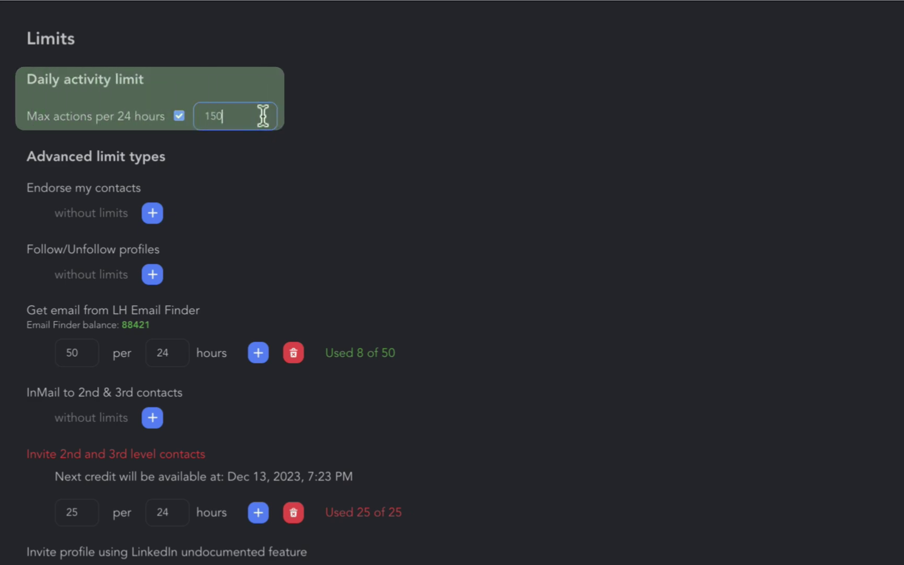
{"action": "key", "text": "BackSpace"}
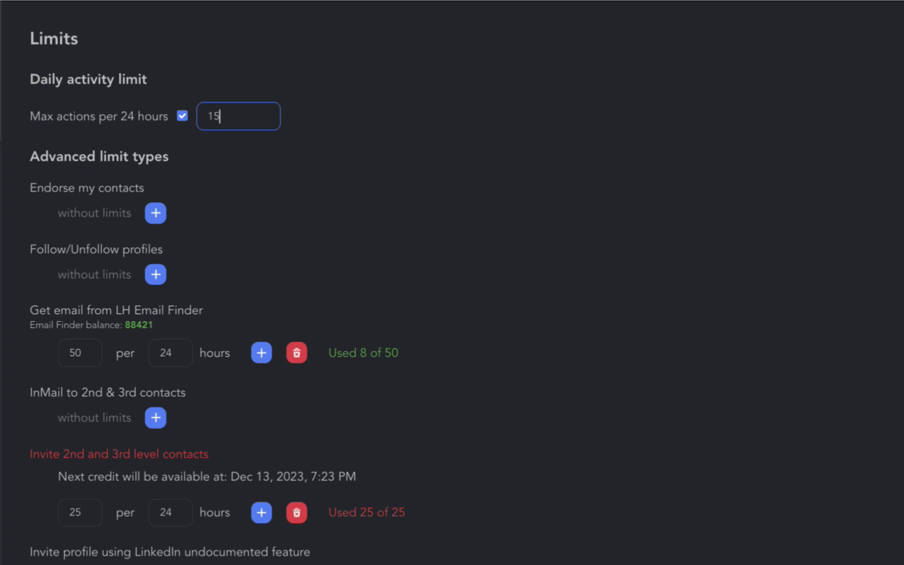
{"action": "key", "text": "BackSpace"}
{"action": "type", "text": "80"}
{"action": "left_click", "coordinate": [348, 127]}
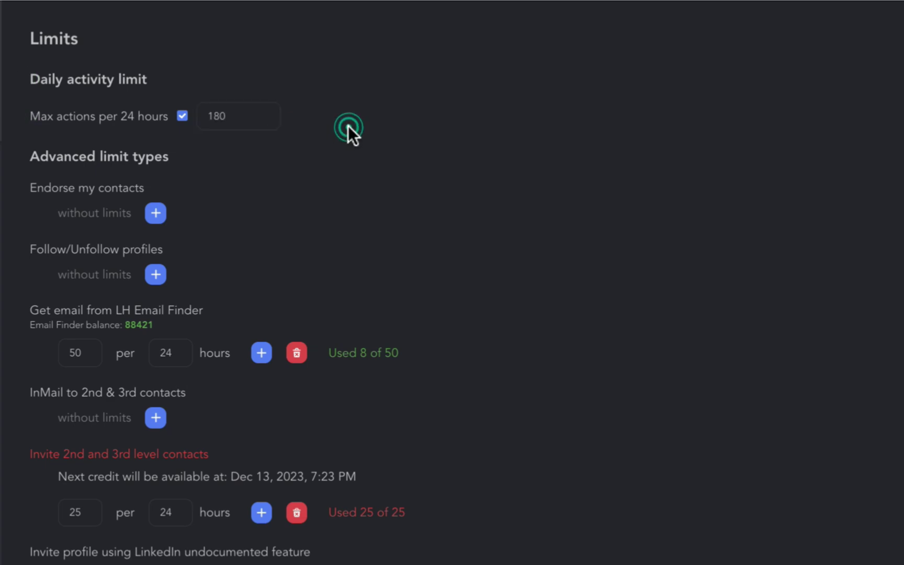
{"action": "double_click", "coordinate": [237, 115]}
{"action": "type", "text": "200"}
{"action": "left_click", "coordinate": [409, 153]}
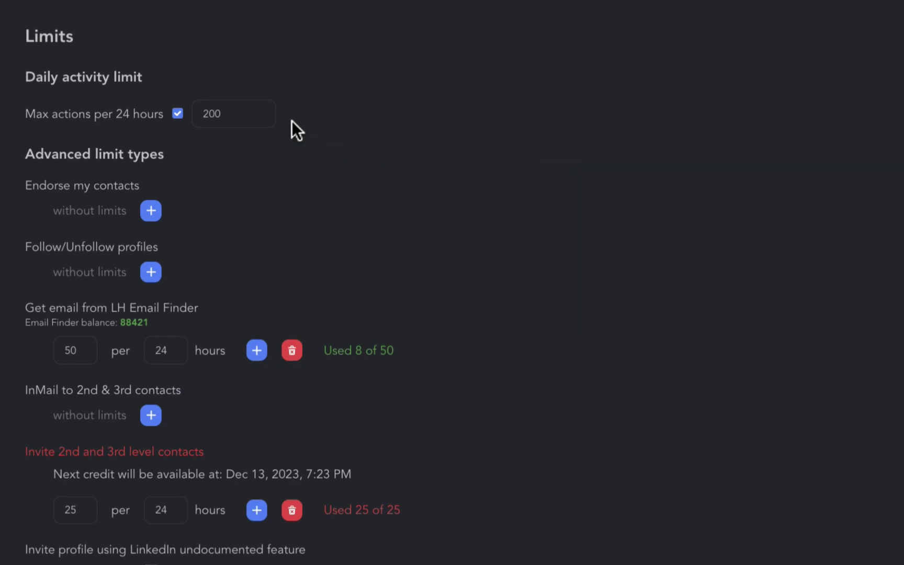
Step: Lower the daily limit to 10, settle on 70 actions per 24 hours, and start the campaign
{"action": "left_click", "coordinate": [261, 113]}
{"action": "double_click", "coordinate": [262, 113]}
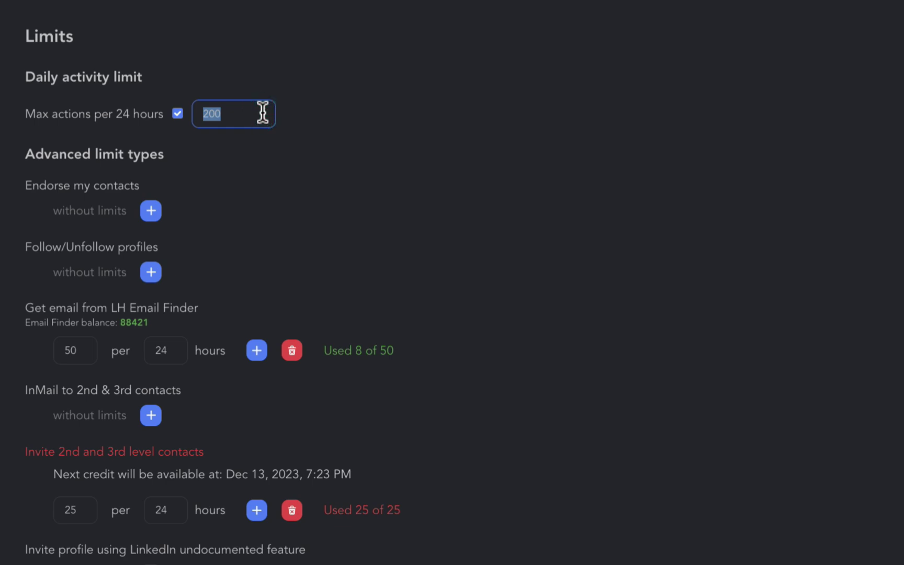
{"action": "type", "text": "10"}
{"action": "left_click", "coordinate": [384, 126]}
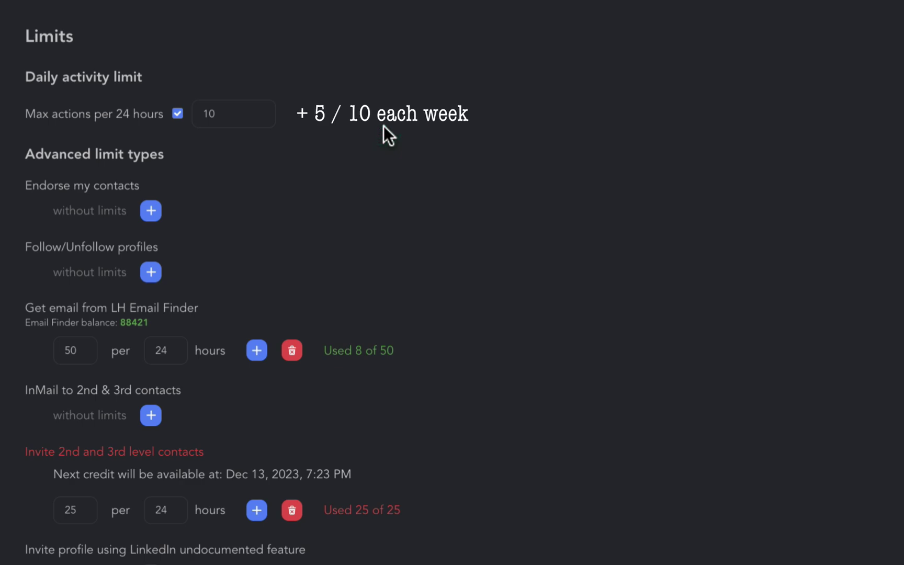
{"action": "double_click", "coordinate": [263, 113]}
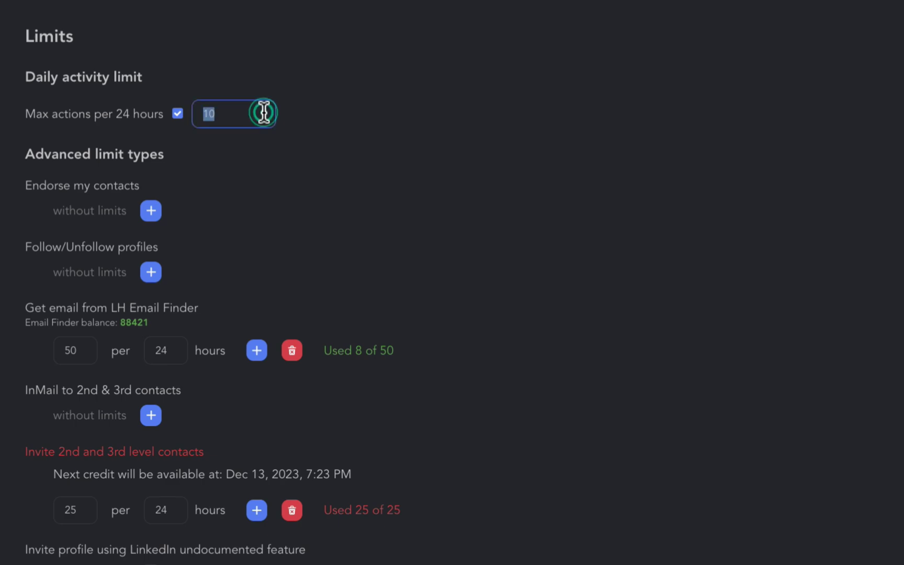
{"action": "type", "text": "70"}
{"action": "left_click", "coordinate": [284, 98]}
{"action": "left_click", "coordinate": [84, 306]}
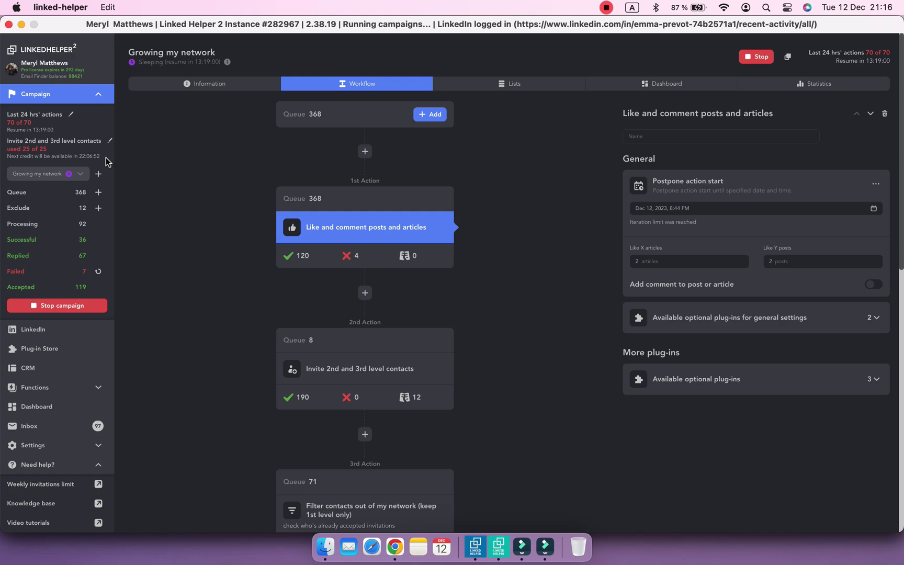
{"action": "scroll", "coordinate": [83, 390], "scroll_direction": "down", "scroll_amount": 3}
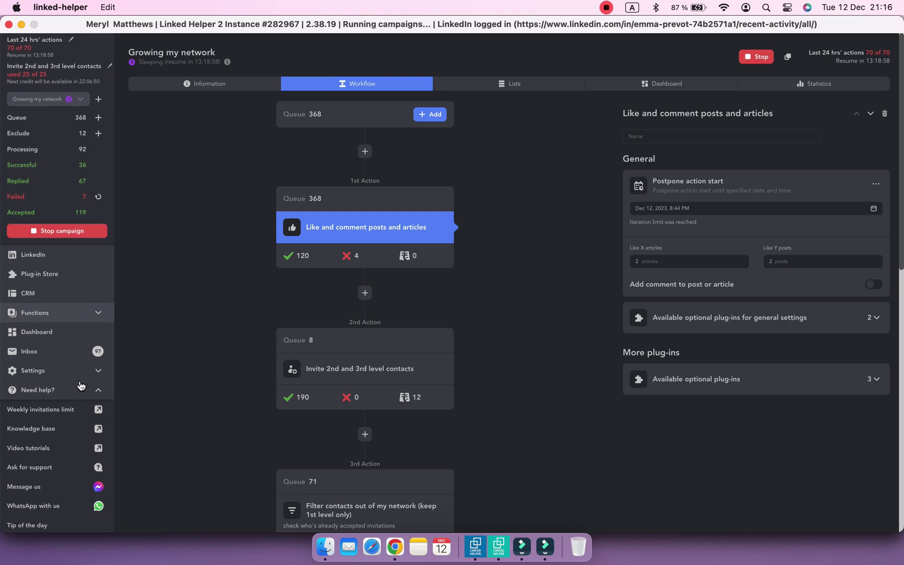
Step: Return to the Limits page via the sidebar Settings section
{"action": "left_click", "coordinate": [98, 370]}
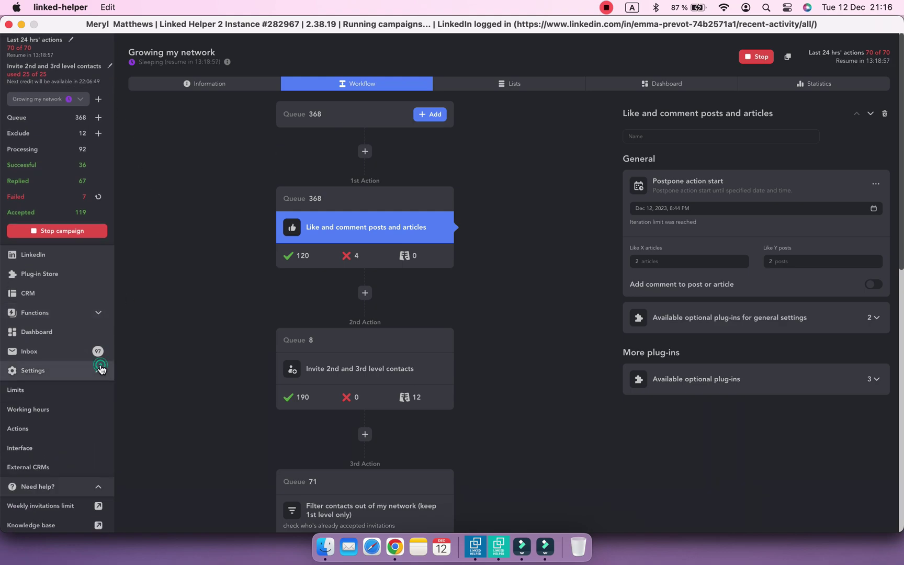
{"action": "left_click", "coordinate": [50, 393]}
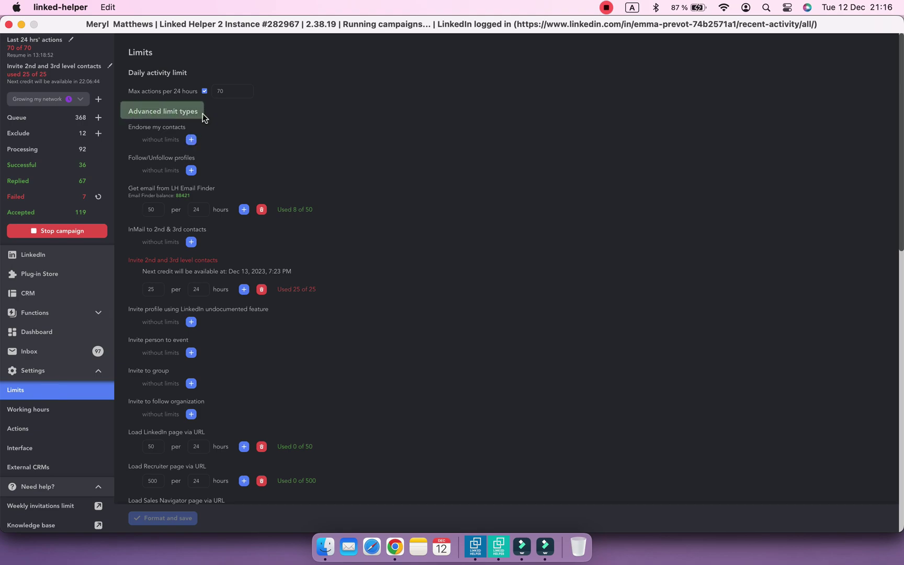
{"action": "scroll", "coordinate": [120, 349], "scroll_direction": "down", "scroll_amount": 2}
{"action": "scroll", "coordinate": [120, 349], "scroll_direction": "down", "scroll_amount": 1}
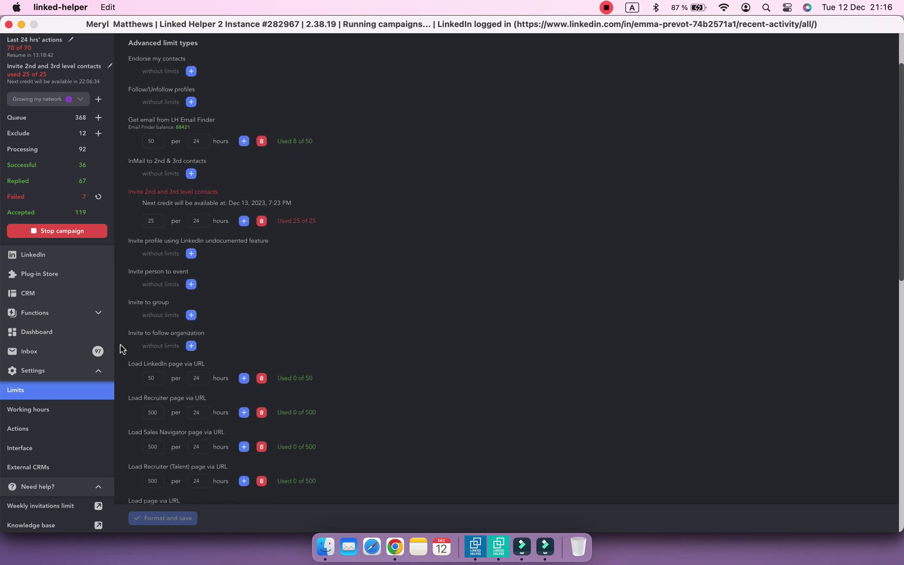
{"action": "scroll", "coordinate": [120, 349], "scroll_direction": "down", "scroll_amount": 2}
{"action": "scroll", "coordinate": [120, 349], "scroll_direction": "down", "scroll_amount": 2}
{"action": "scroll", "coordinate": [119, 349], "scroll_direction": "down", "scroll_amount": 2}
{"action": "scroll", "coordinate": [120, 349], "scroll_direction": "down", "scroll_amount": 4}
{"action": "scroll", "coordinate": [120, 349], "scroll_direction": "down", "scroll_amount": 1}
{"action": "scroll", "coordinate": [120, 349], "scroll_direction": "down", "scroll_amount": 1}
{"action": "scroll", "coordinate": [120, 349], "scroll_direction": "down", "scroll_amount": 3}
{"action": "scroll", "coordinate": [121, 349], "scroll_direction": "down", "scroll_amount": 3}
{"action": "scroll", "coordinate": [121, 349], "scroll_direction": "down", "scroll_amount": 3}
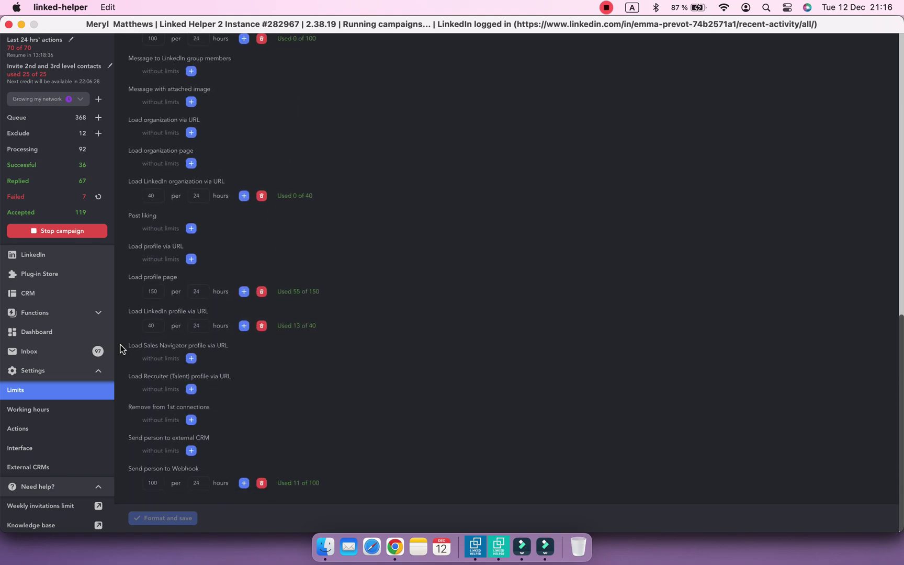
{"action": "scroll", "coordinate": [120, 348], "scroll_direction": "up", "scroll_amount": 3}
{"action": "scroll", "coordinate": [121, 349], "scroll_direction": "up", "scroll_amount": 10}
{"action": "scroll", "coordinate": [120, 349], "scroll_direction": "up", "scroll_amount": 2}
{"action": "scroll", "coordinate": [120, 348], "scroll_direction": "up", "scroll_amount": 7}
{"action": "scroll", "coordinate": [120, 349], "scroll_direction": "up", "scroll_amount": 1}
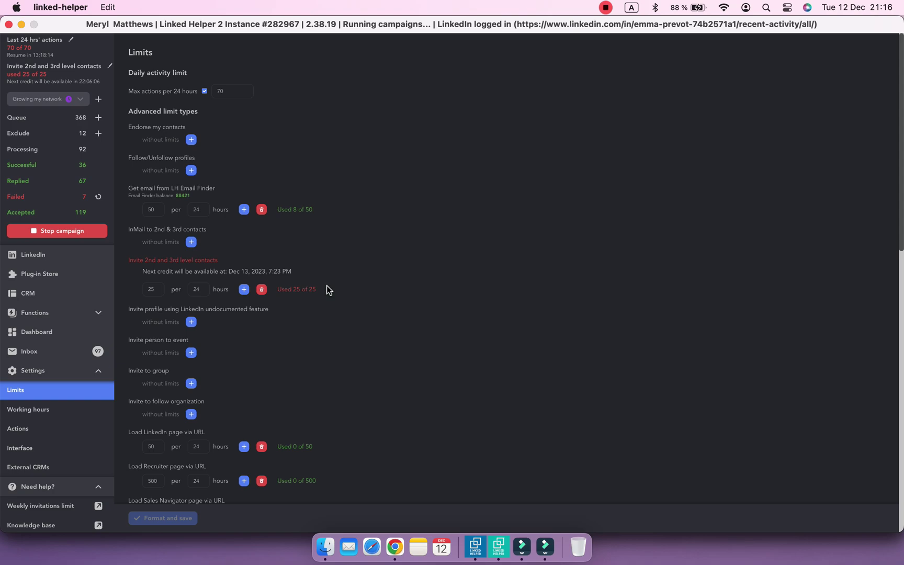
{"action": "scroll", "coordinate": [389, 359], "scroll_direction": "down", "scroll_amount": 3}
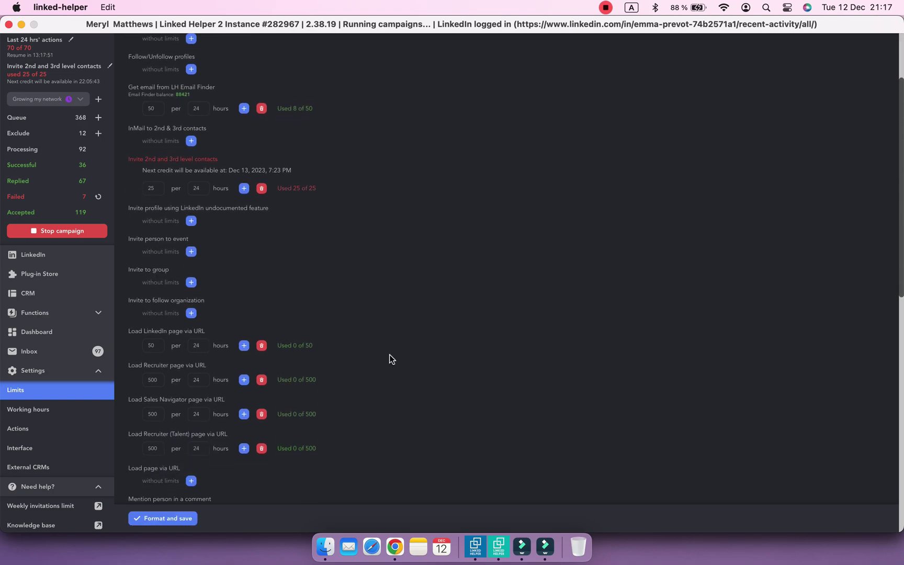
{"action": "scroll", "coordinate": [389, 359], "scroll_direction": "down", "scroll_amount": 1}
{"action": "scroll", "coordinate": [390, 359], "scroll_direction": "down", "scroll_amount": 3}
{"action": "scroll", "coordinate": [389, 359], "scroll_direction": "down", "scroll_amount": 1}
{"action": "scroll", "coordinate": [389, 359], "scroll_direction": "down", "scroll_amount": 1}
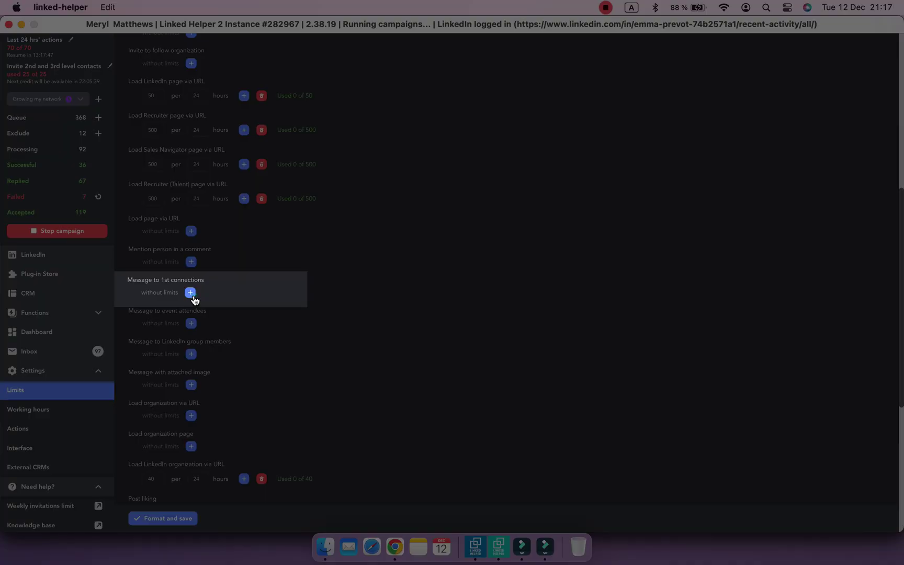
Step: Add two limits for messages to 1st connections with their hour periods and save the limits
{"action": "left_click", "coordinate": [191, 292]}
{"action": "type", "text": "50"}
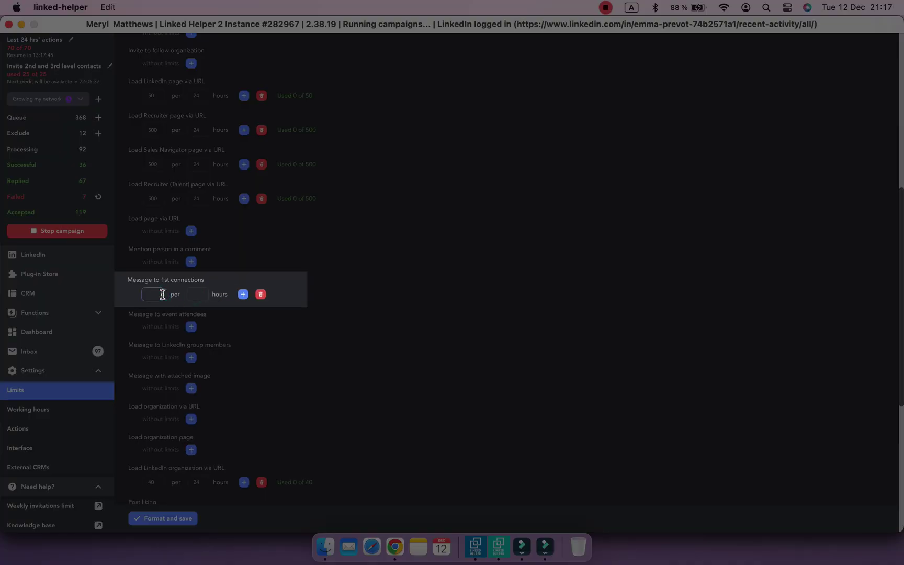
{"action": "left_click", "coordinate": [201, 297]}
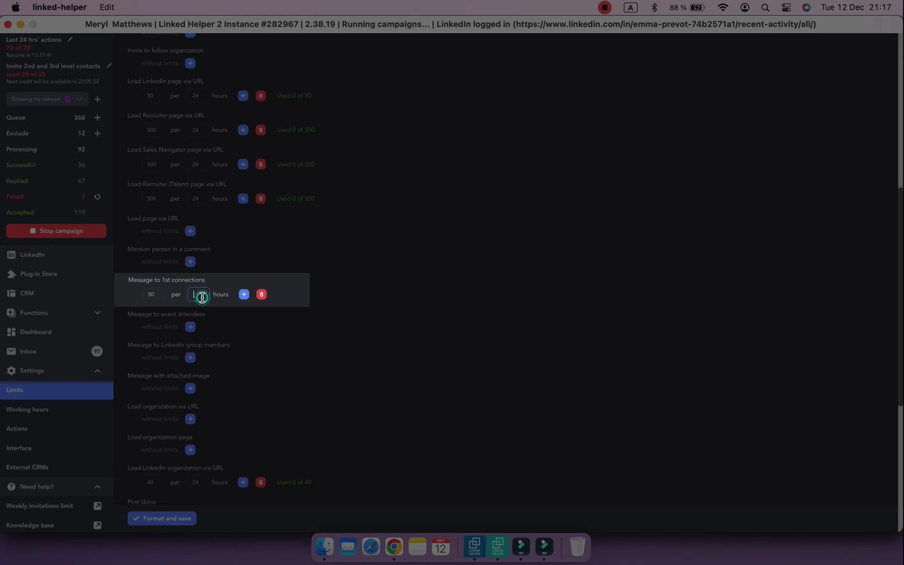
{"action": "type", "text": "24"}
{"action": "left_click", "coordinate": [244, 294]}
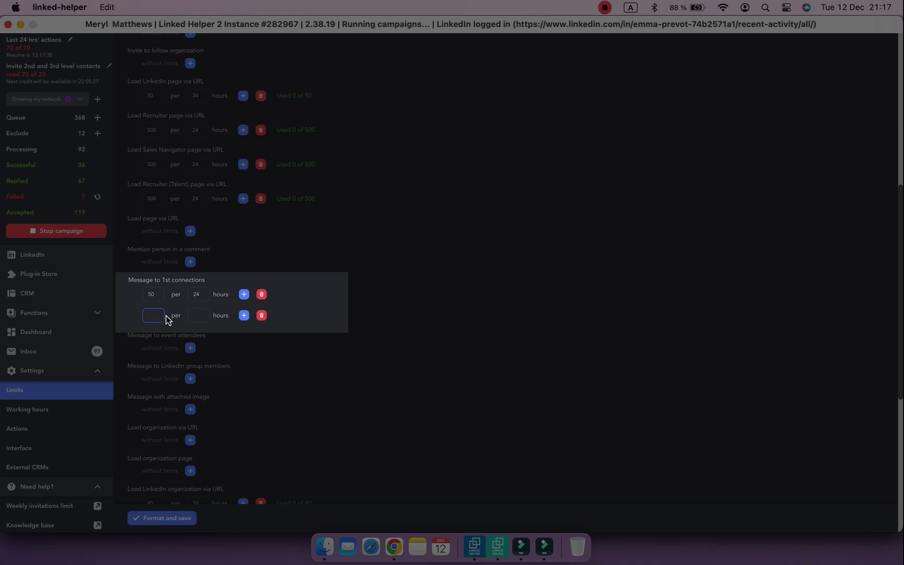
{"action": "type", "text": "3"}
{"action": "left_click", "coordinate": [199, 311]}
{"action": "type", "text": "1"}
{"action": "left_click", "coordinate": [259, 341]}
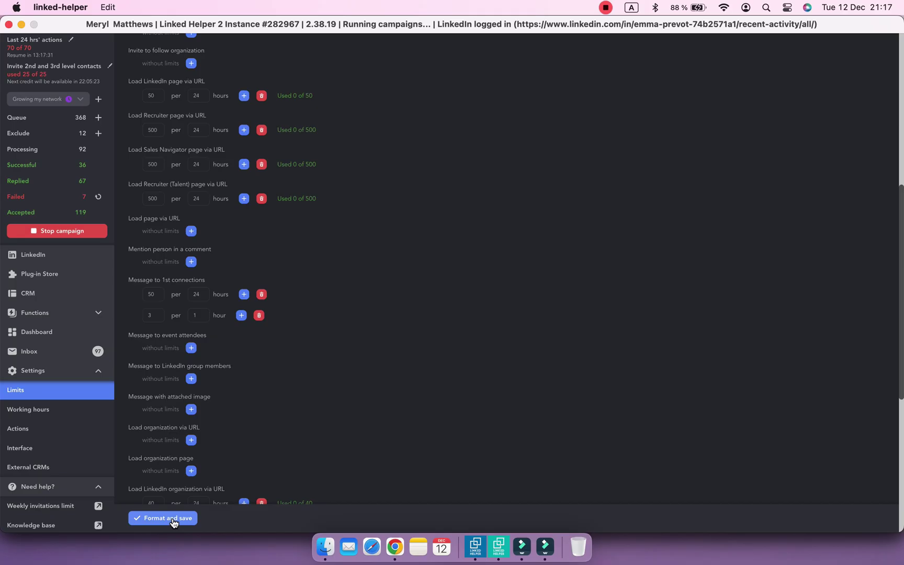
{"action": "left_click", "coordinate": [171, 518]}
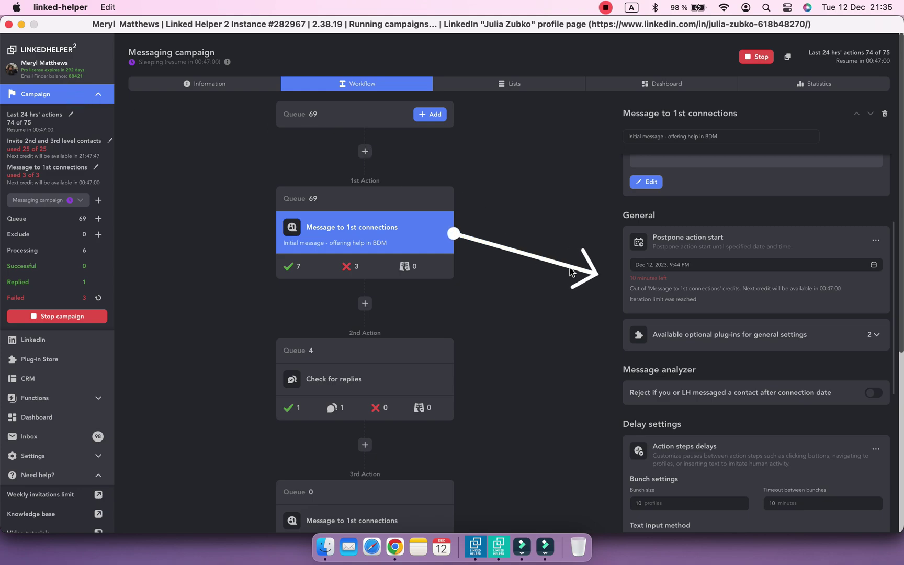
{"action": "left_click", "coordinate": [809, 302]}
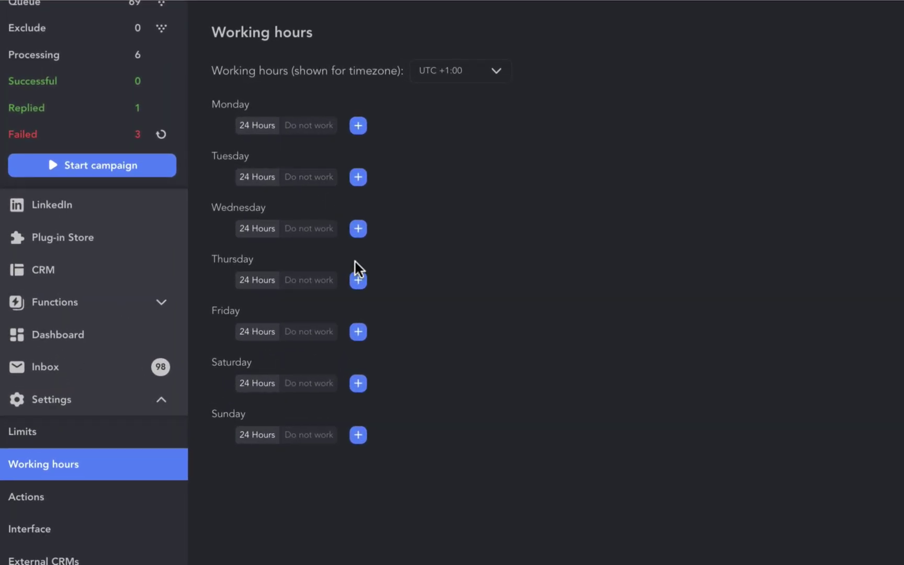
Step: Set Saturday and Sunday to Do not work
{"action": "left_click", "coordinate": [309, 384]}
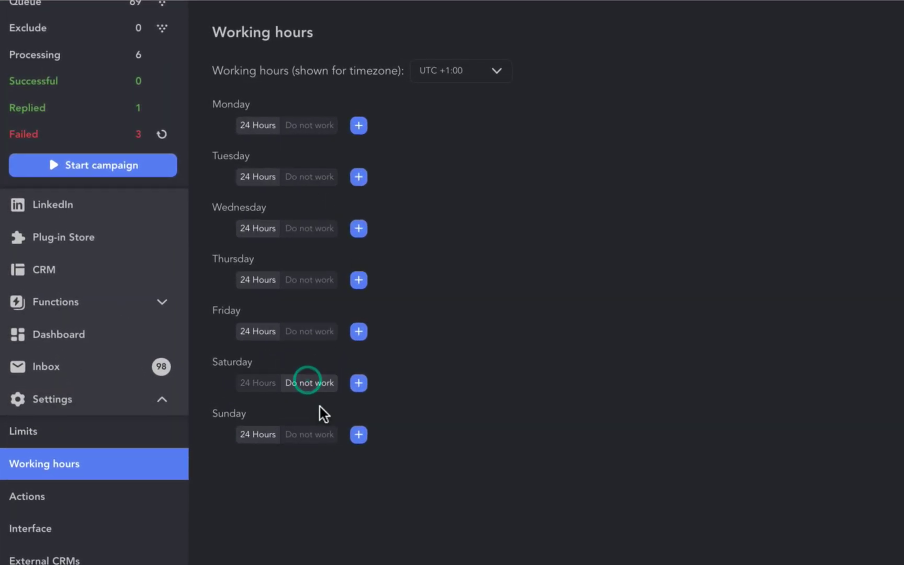
{"action": "left_click", "coordinate": [319, 438]}
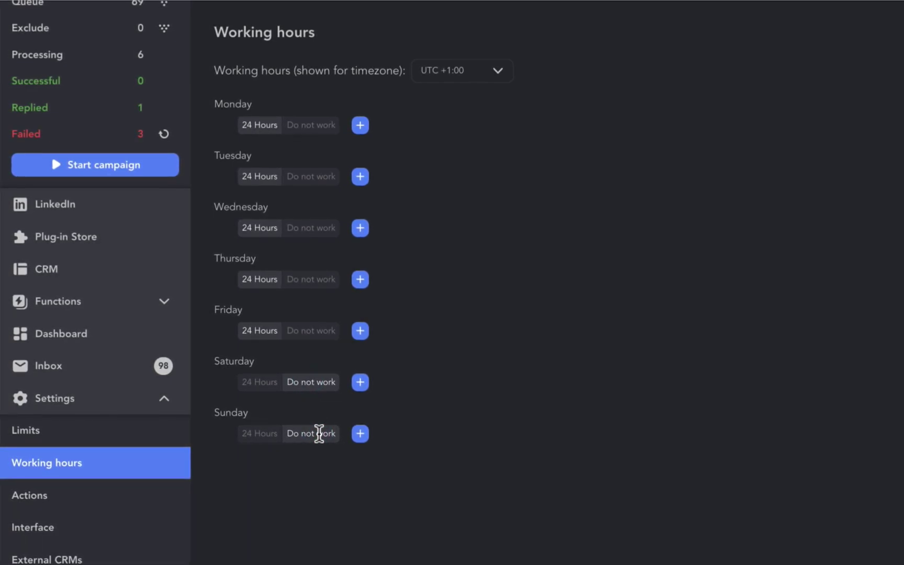
Step: Give the weekdays custom working ranges of 9 to 18 and commit them
{"action": "left_click", "coordinate": [360, 125]}
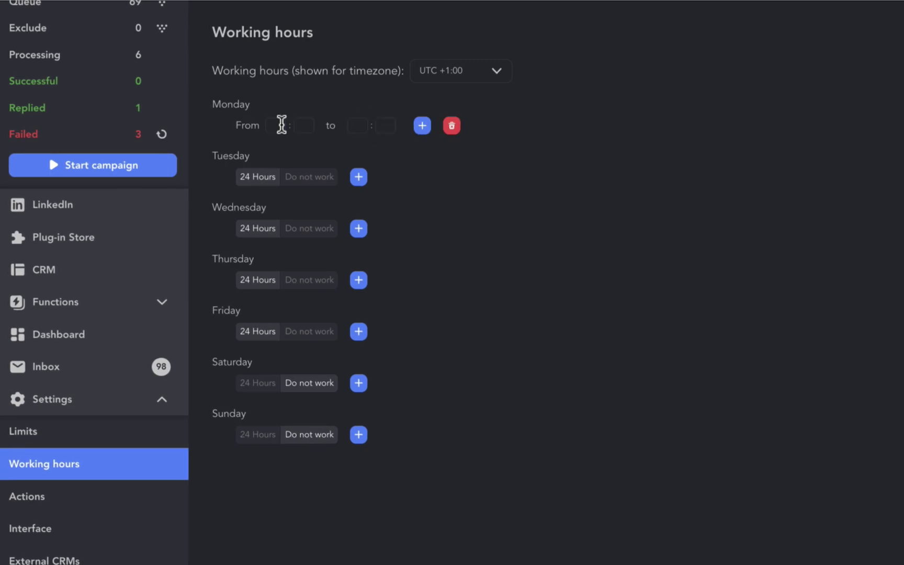
{"action": "left_click", "coordinate": [280, 125]}
{"action": "type", "text": "9"}
{"action": "key", "text": "Tab"}
{"action": "key", "text": "Tab"}
{"action": "type", "text": "18"}
{"action": "left_click", "coordinate": [360, 177]}
{"action": "left_click", "coordinate": [278, 177]}
{"action": "type", "text": "9"}
{"action": "left_click", "coordinate": [359, 177]}
{"action": "type", "text": "18"}
{"action": "left_click", "coordinate": [456, 258]}
{"action": "left_click", "coordinate": [359, 228]}
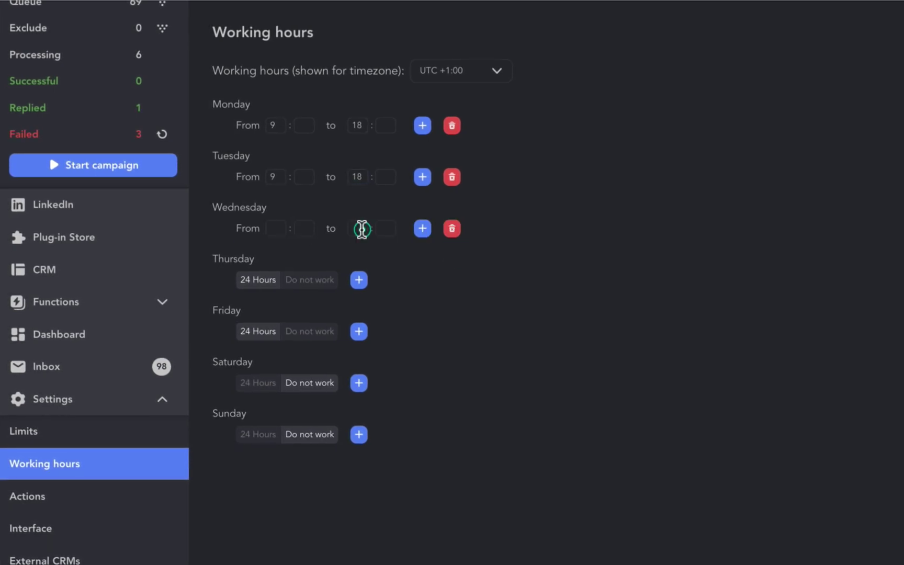
{"action": "left_click", "coordinate": [277, 228]}
{"action": "type", "text": "9"}
{"action": "left_click", "coordinate": [358, 229]}
{"action": "type", "text": "8"}
{"action": "left_click", "coordinate": [565, 456]}
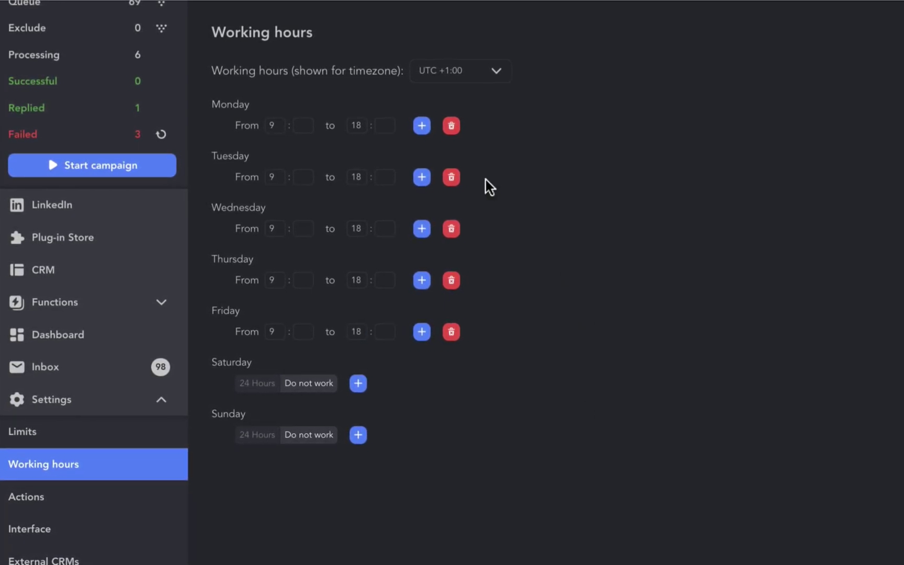
Step: Split Monday into 9–11 and a second range 13–17, applying so minutes fill with 0
{"action": "left_click", "coordinate": [422, 126]}
{"action": "double_click", "coordinate": [363, 125]}
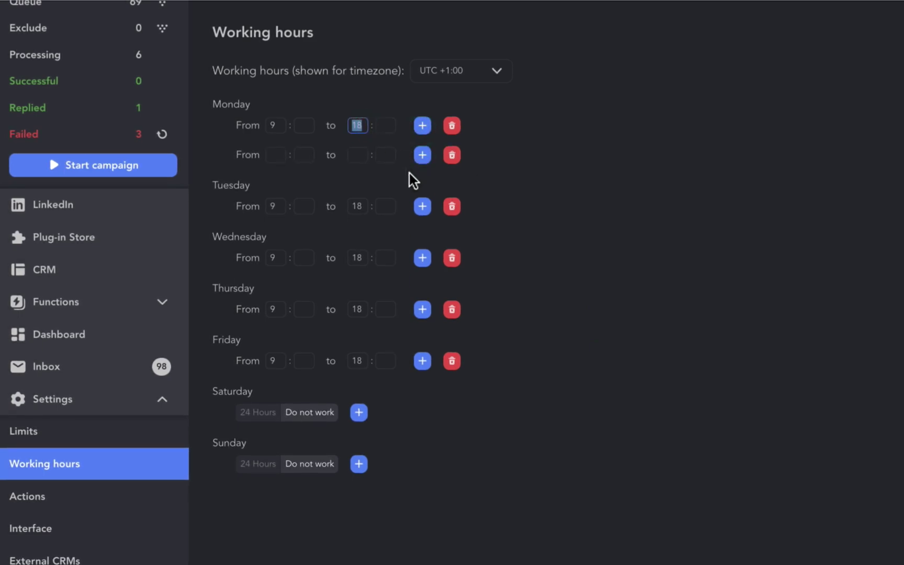
{"action": "type", "text": "11"}
{"action": "left_click", "coordinate": [276, 155]}
{"action": "type", "text": "13"}
{"action": "left_click", "coordinate": [358, 153]}
{"action": "type", "text": "17"}
{"action": "left_click", "coordinate": [325, 177]}
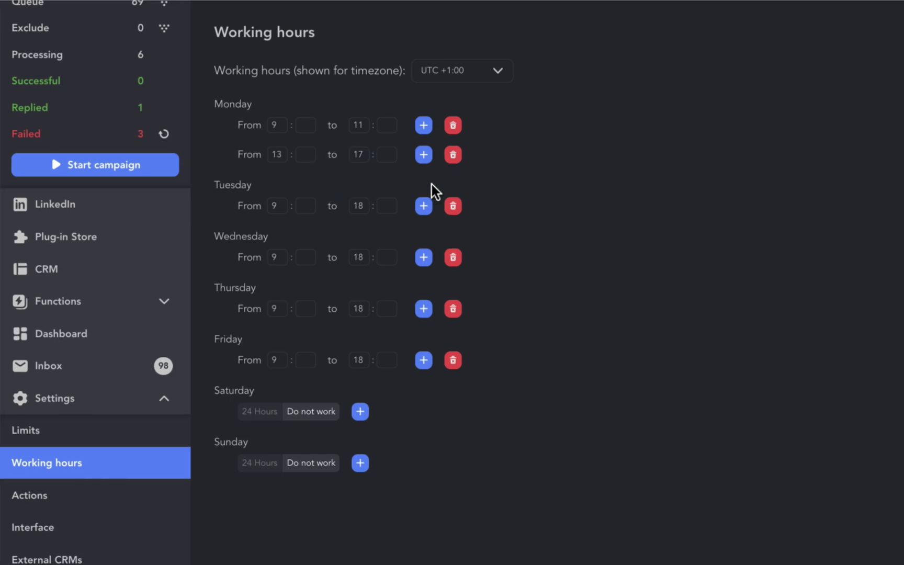
{"action": "left_click", "coordinate": [598, 418]}
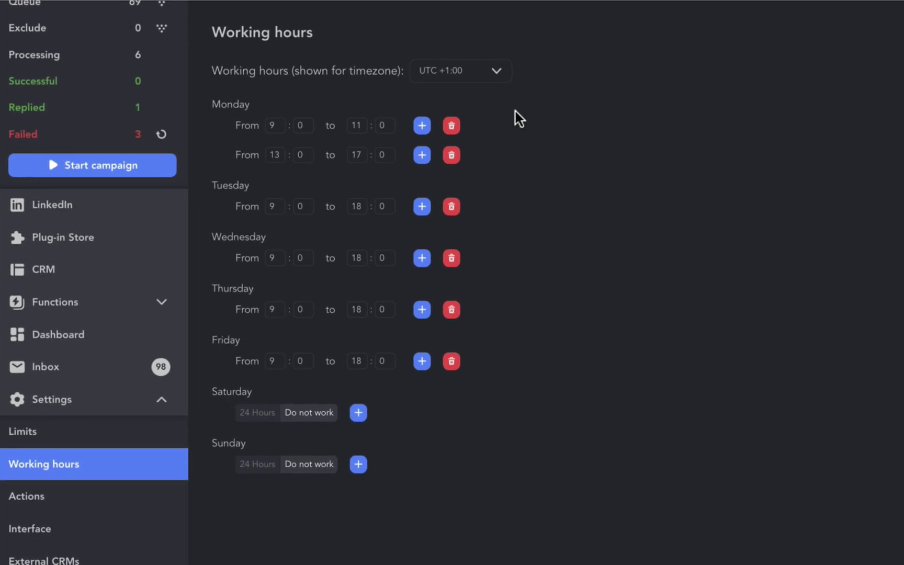
Step: Switch the timezone to UTC +2:00 and retype Monday's ranges as 9–11 and 13–17
{"action": "left_click", "coordinate": [494, 74]}
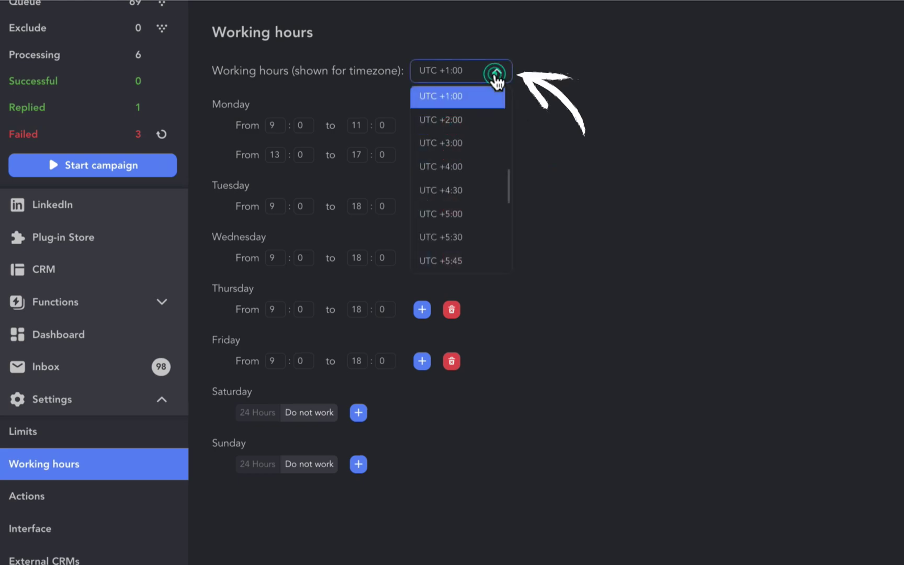
{"action": "left_click", "coordinate": [489, 120]}
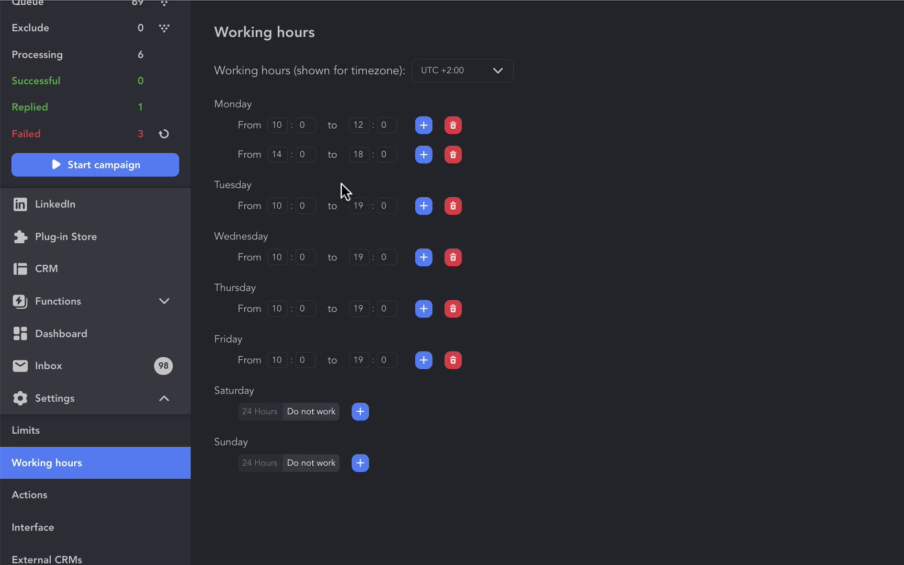
{"action": "double_click", "coordinate": [278, 125]}
{"action": "type", "text": "9"}
{"action": "double_click", "coordinate": [361, 123]}
{"action": "type", "text": "11"}
{"action": "double_click", "coordinate": [275, 155]}
{"action": "type", "text": "13"}
{"action": "double_click", "coordinate": [361, 154]}
{"action": "type", "text": "17"}
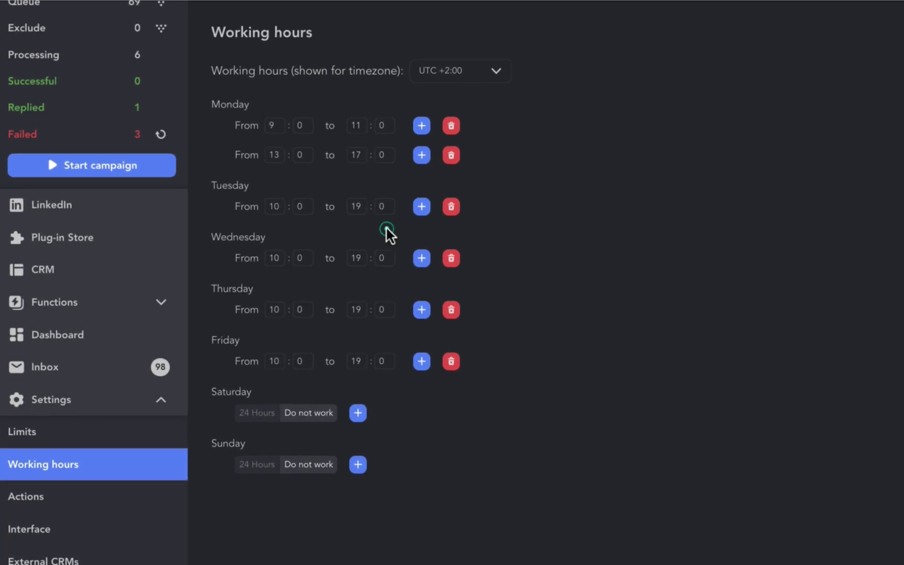
Step: Commit Monday's hours and delete its 13:00–17:00 range
{"action": "left_click", "coordinate": [386, 229]}
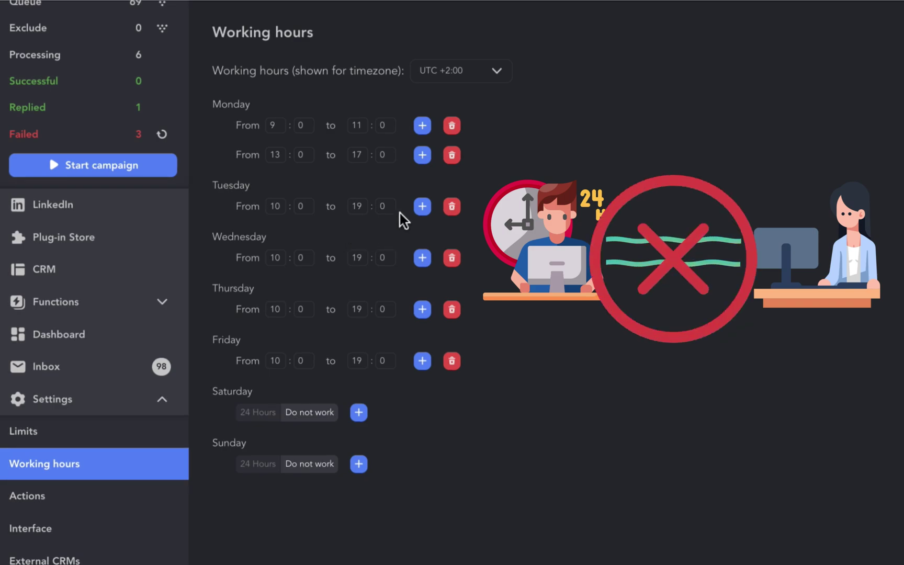
{"action": "left_click", "coordinate": [452, 155]}
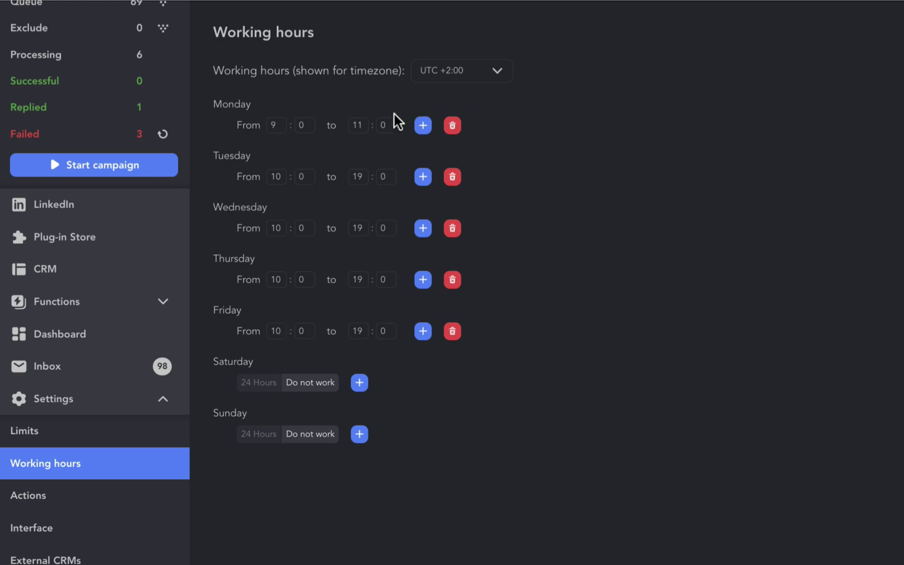
Step: Change Monday and Tuesday to end at 15, then clear Wednesday's hours for retyping
{"action": "double_click", "coordinate": [358, 125]}
{"action": "type", "text": "15"}
{"action": "left_click", "coordinate": [389, 156]}
{"action": "left_click", "coordinate": [272, 171]}
{"action": "left_click", "coordinate": [279, 176]}
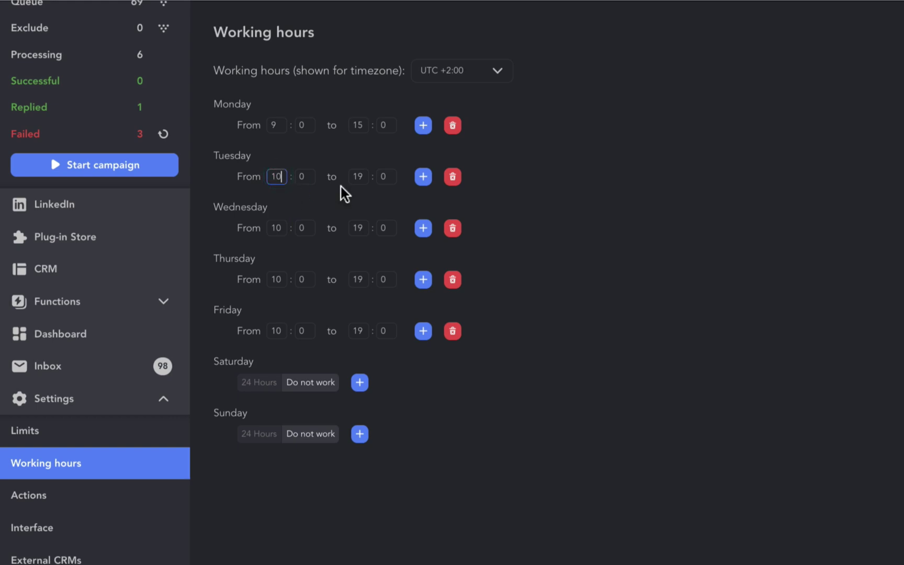
{"action": "type", "text": "9"}
{"action": "double_click", "coordinate": [359, 175]}
{"action": "type", "text": "15"}
{"action": "double_click", "coordinate": [277, 227]}
{"action": "type", "text": "9"}
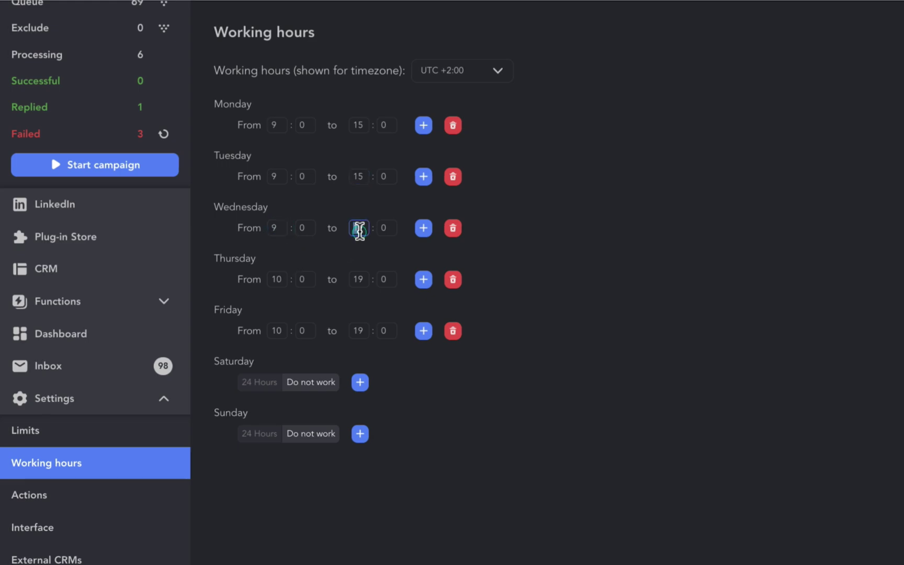
{"action": "double_click", "coordinate": [358, 227]}
{"action": "type", "text": "23"}
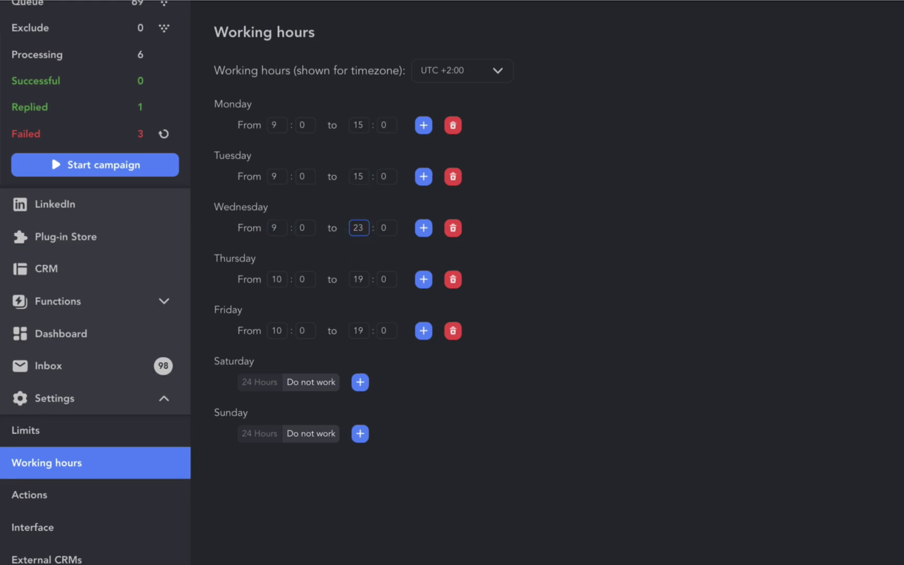
{"action": "key", "text": "BackSpace"}
{"action": "key", "text": "BackSpace"}
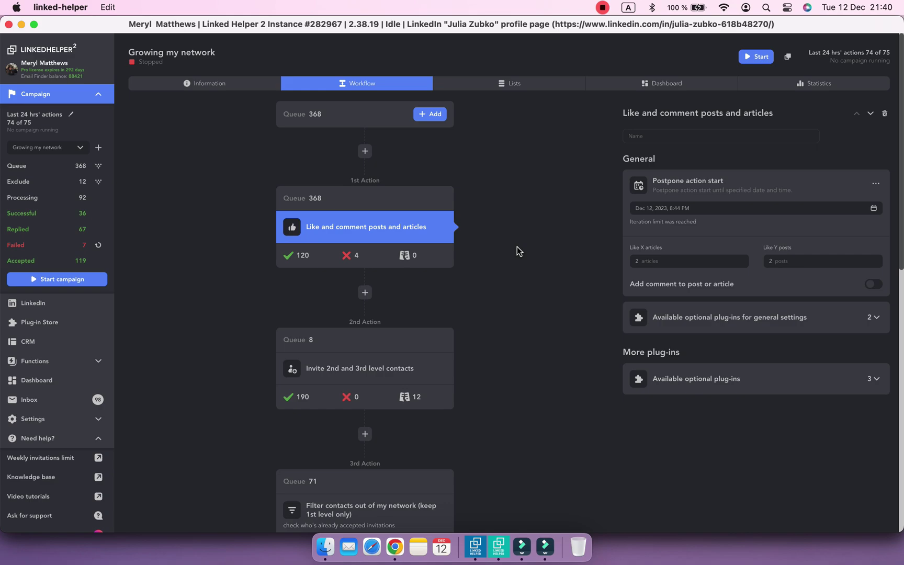
Step: Expand the invite action's settings and reveal its optional plug-ins for Action steps delays
{"action": "left_click", "coordinate": [442, 385]}
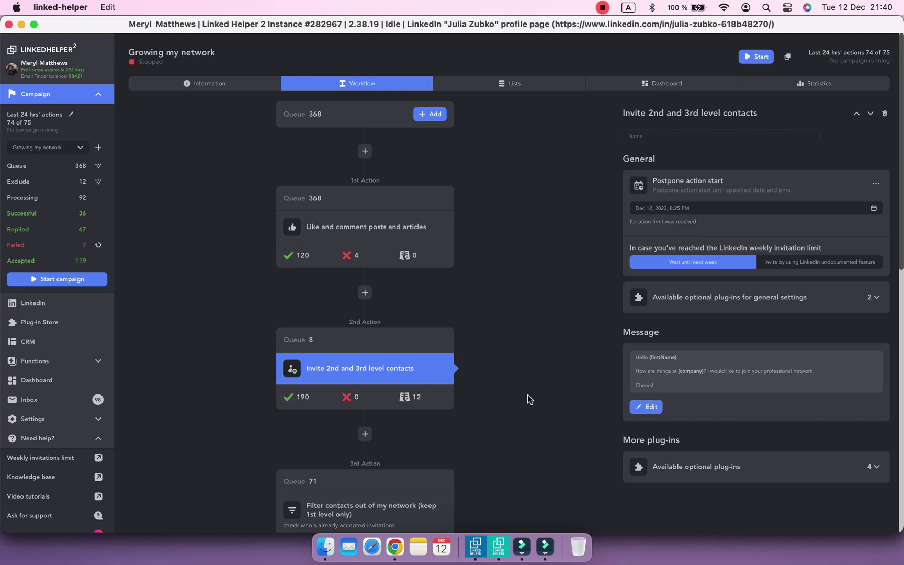
{"action": "scroll", "coordinate": [528, 399], "scroll_direction": "down", "scroll_amount": 3}
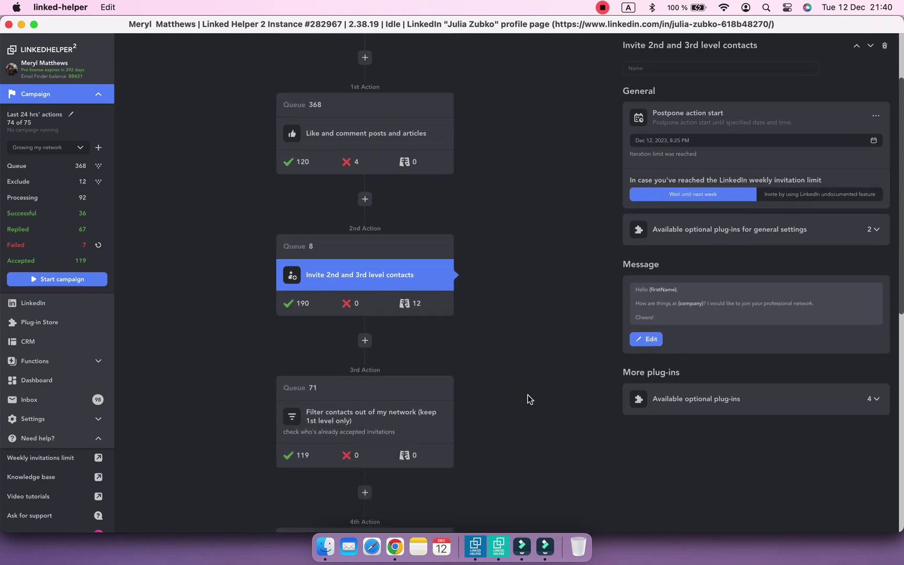
{"action": "left_click", "coordinate": [693, 399]}
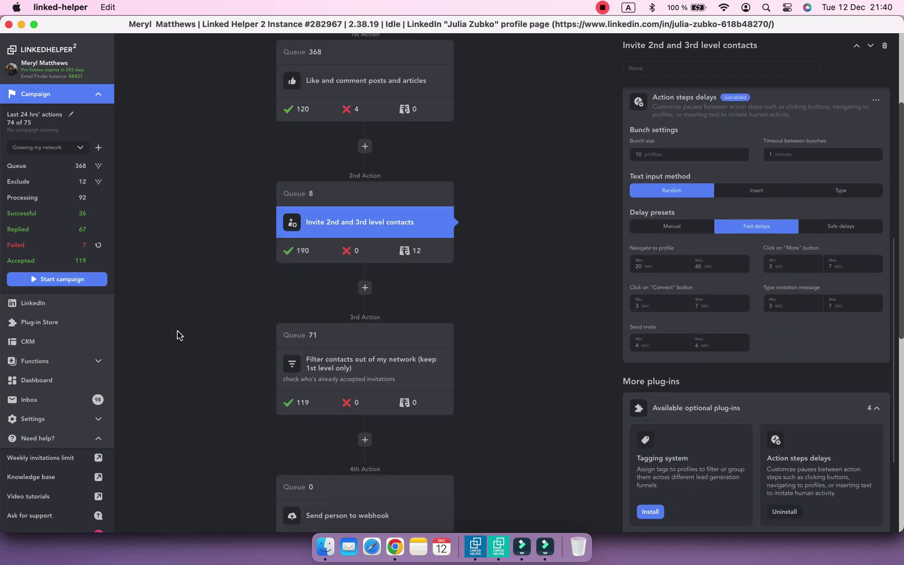
{"action": "left_click", "coordinate": [70, 324]}
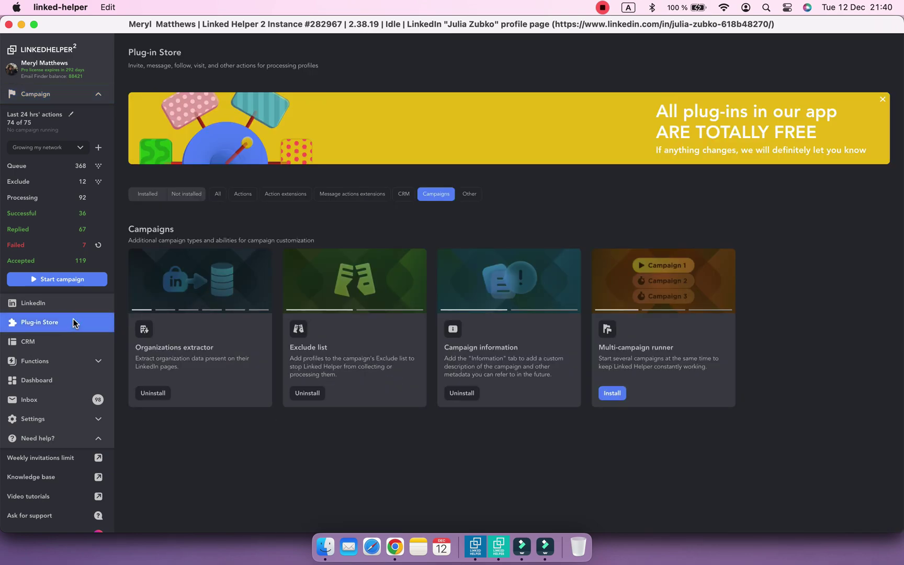
{"action": "left_click", "coordinate": [288, 195]}
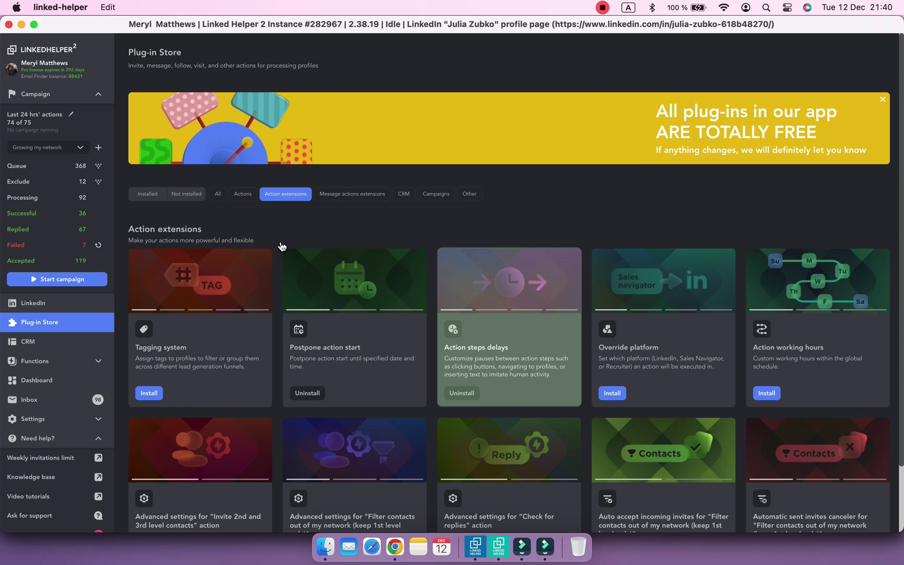
{"action": "left_click", "coordinate": [55, 96]}
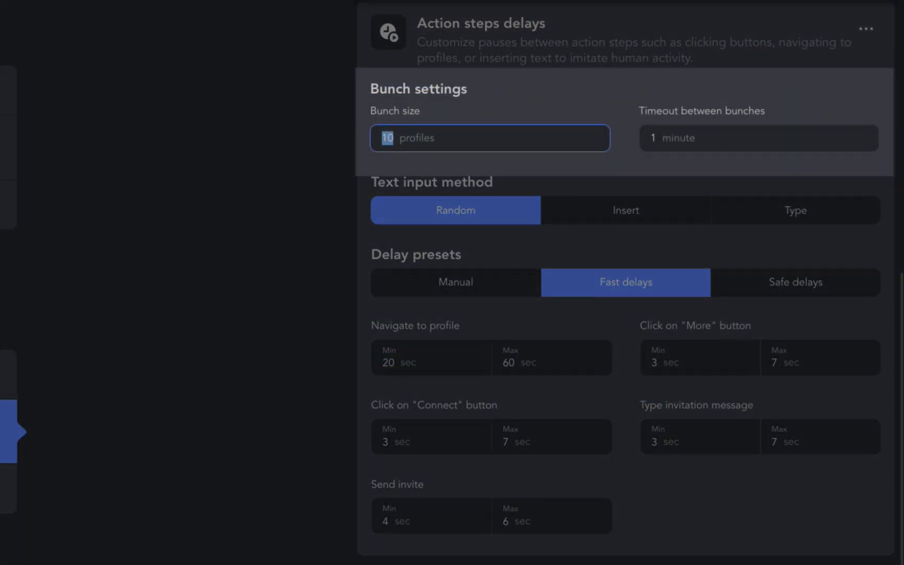
{"action": "type", "text": "5"}
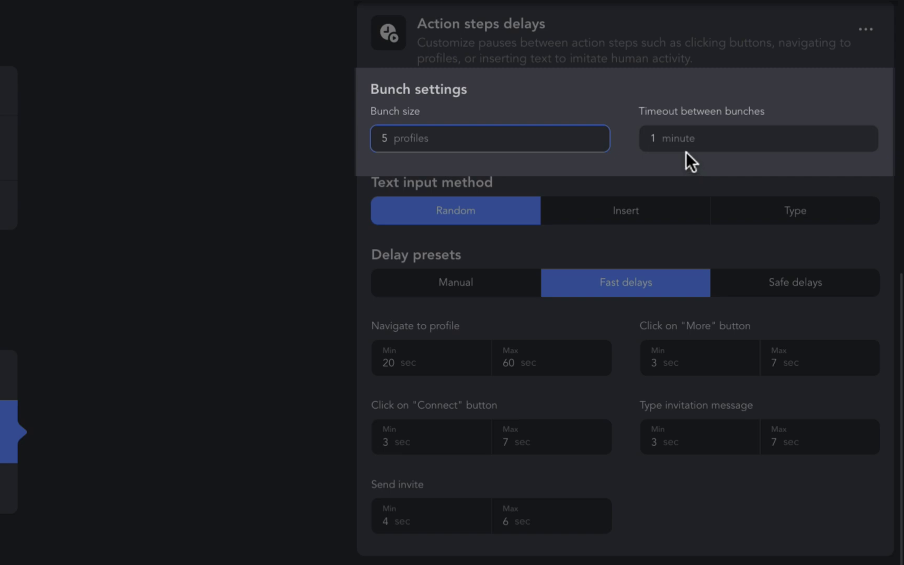
Step: Set the timeout between bunches to 300 minutes and start the Growing my network campaign
{"action": "left_click", "coordinate": [666, 139]}
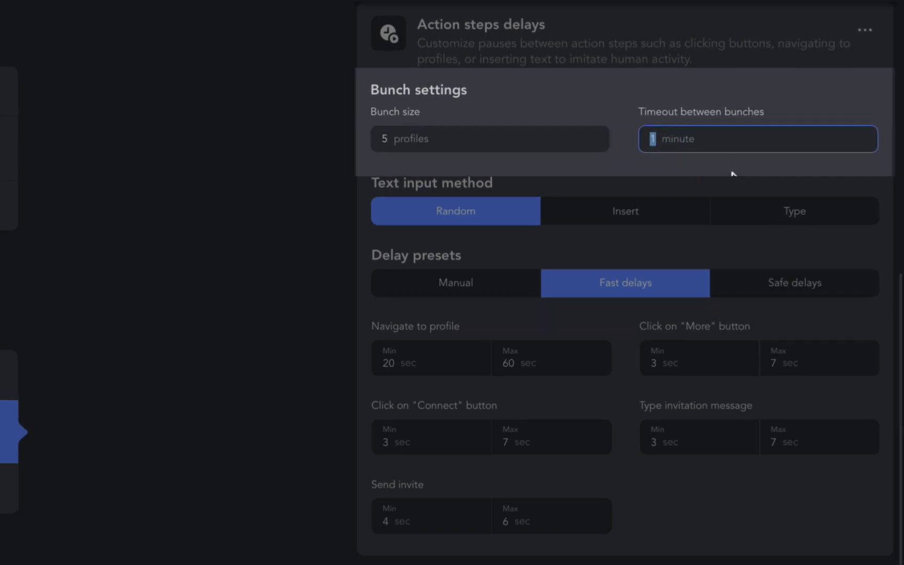
{"action": "type", "text": "300"}
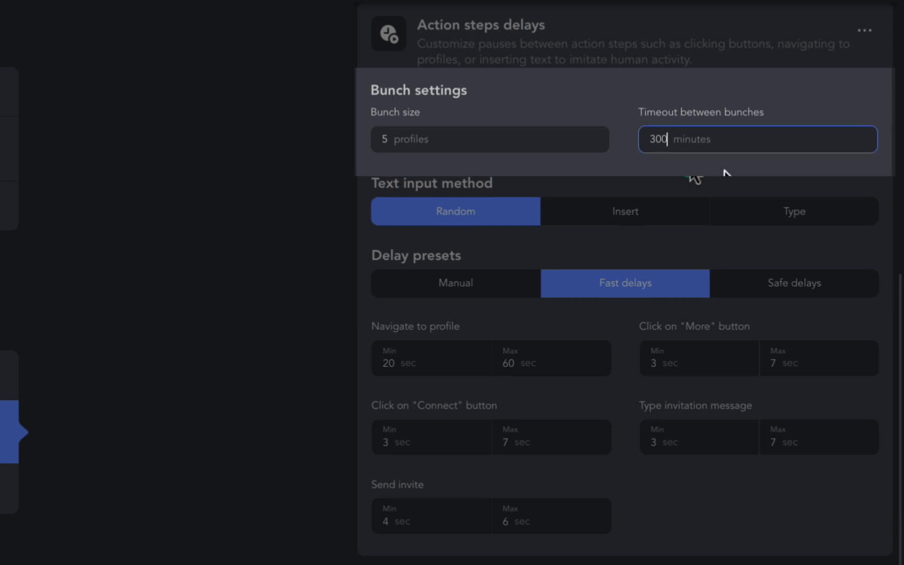
{"action": "left_click", "coordinate": [688, 170]}
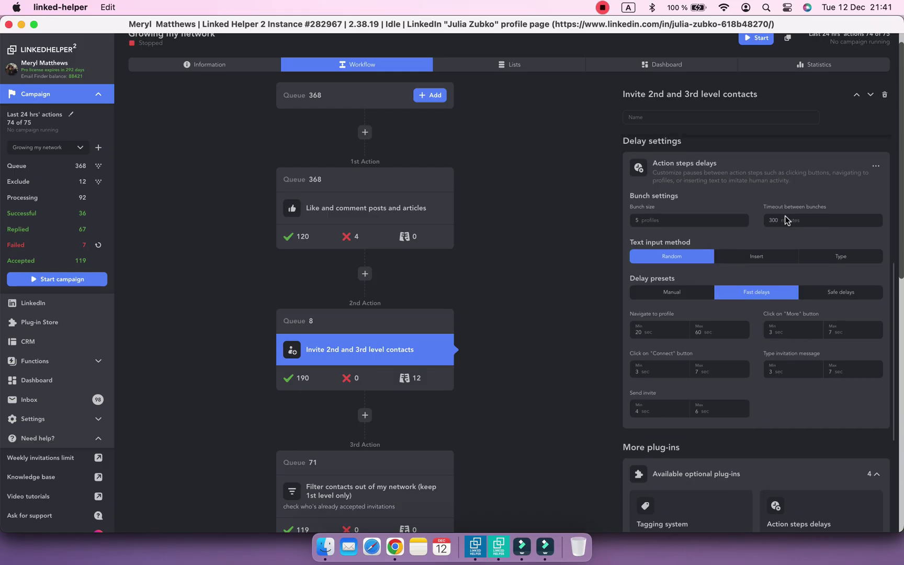
{"action": "left_click", "coordinate": [756, 41]}
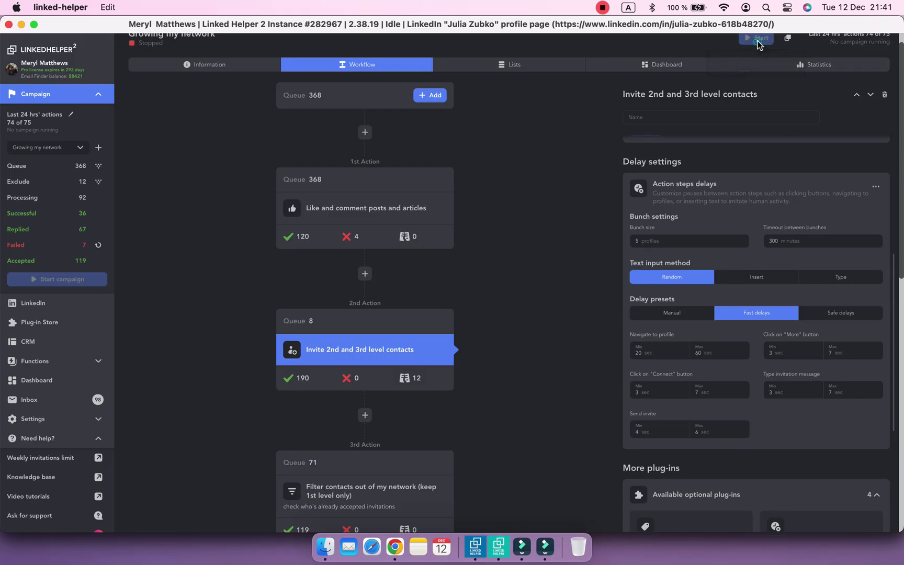